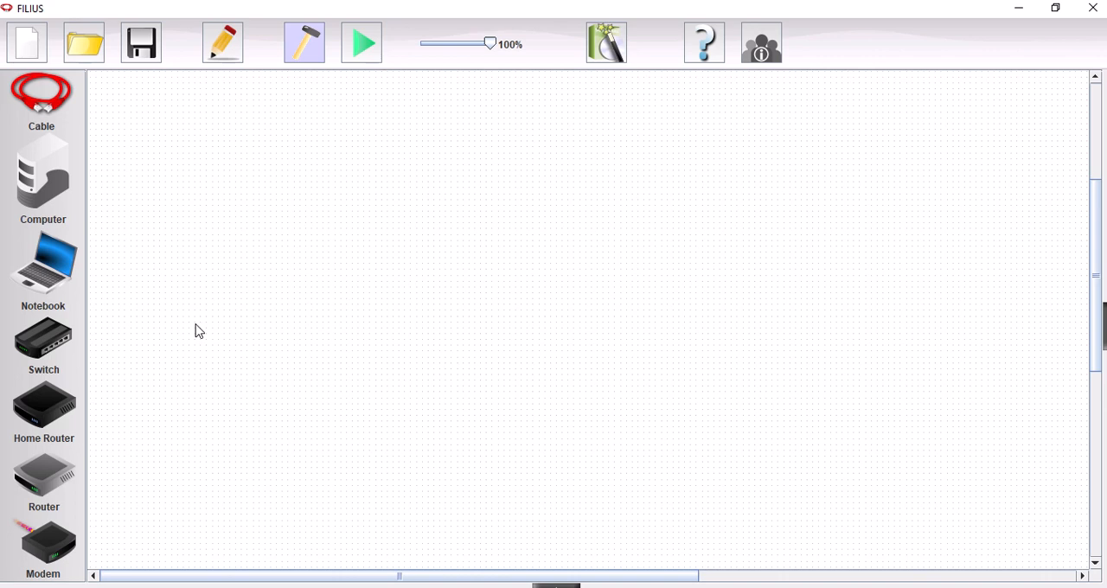
Step: Place five notebooks in a row across the empty network workspace
left_click_drag(33, 275, 298, 358)
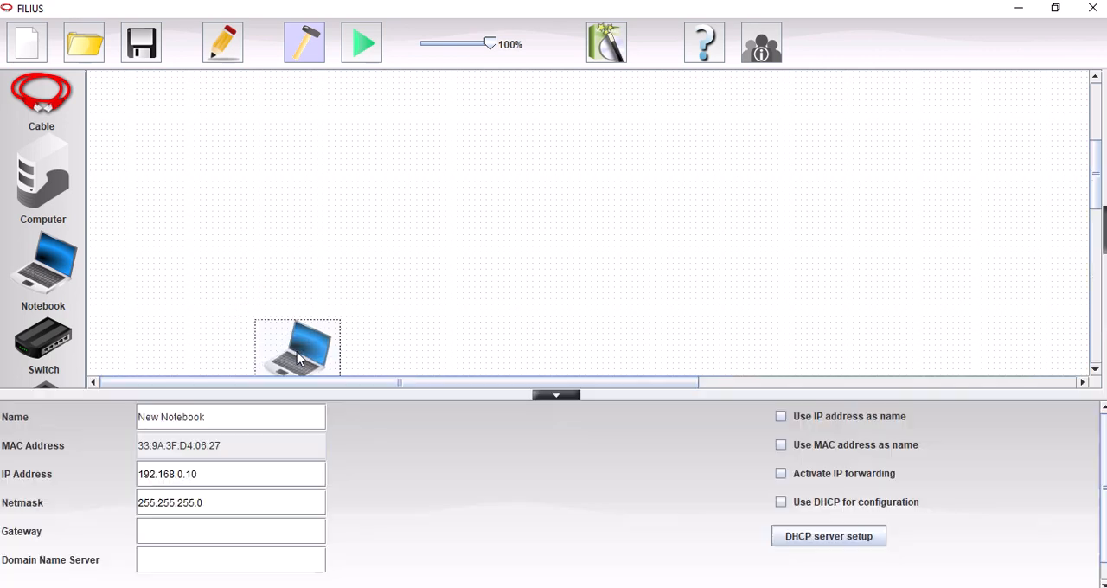
left_click_drag(65, 276, 470, 322)
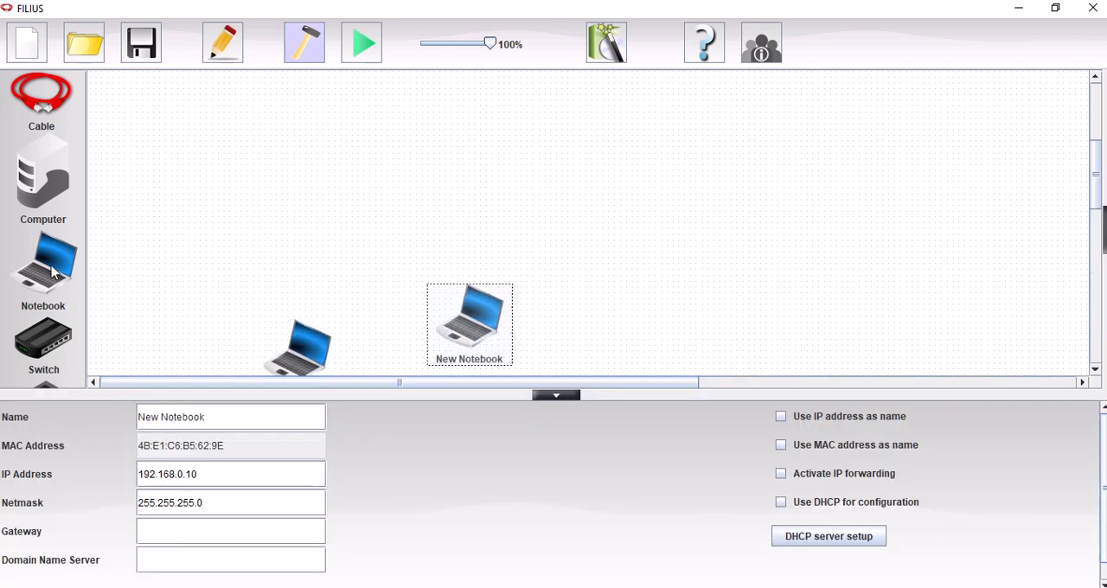
left_click_drag(52, 272, 637, 322)
left_click_drag(61, 272, 799, 313)
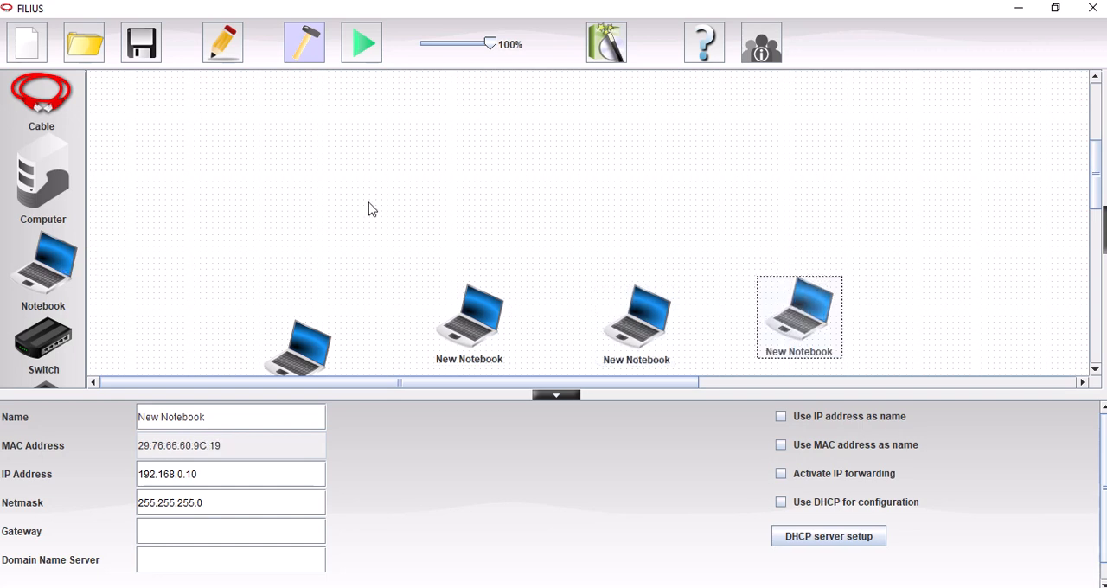
left_click_drag(66, 271, 938, 265)
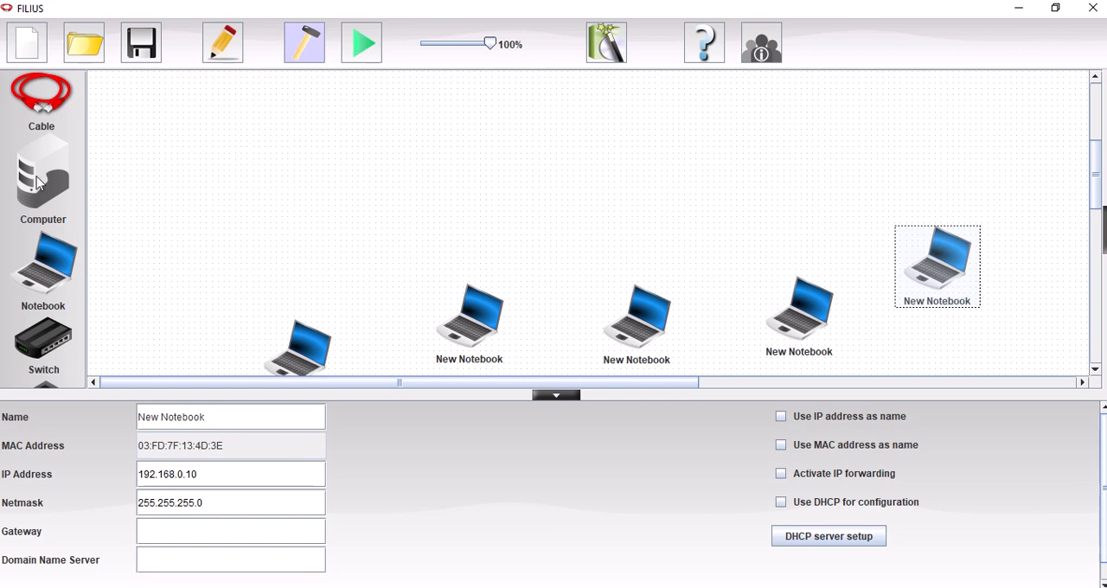
Step: Add a computer beside the notebooks, plus a switch above them and a router with 2 network interfaces above the switch
left_click_drag(36, 181, 221, 256)
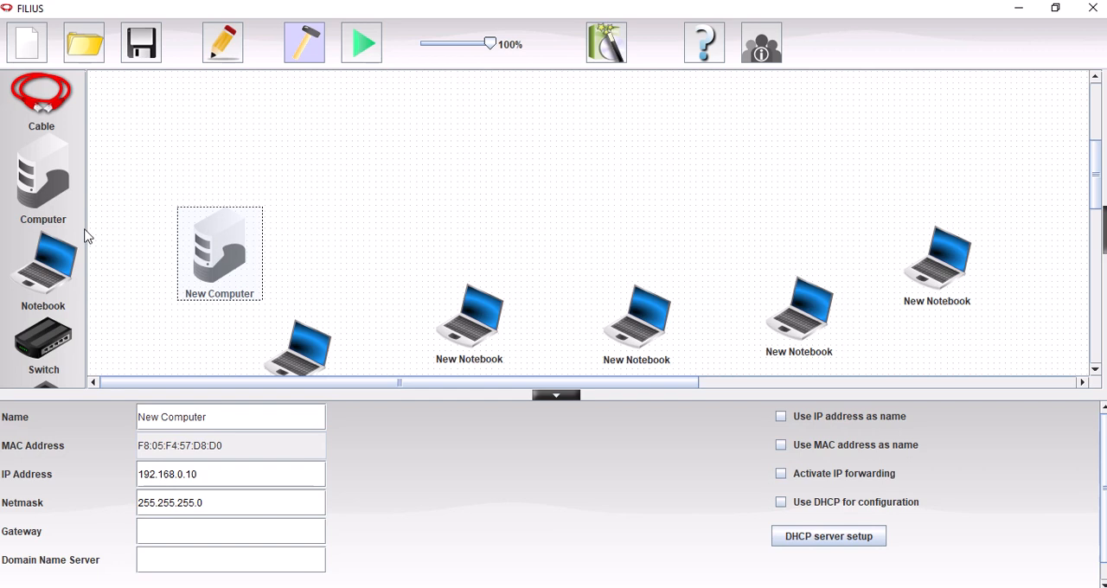
left_click_drag(42, 345, 537, 235)
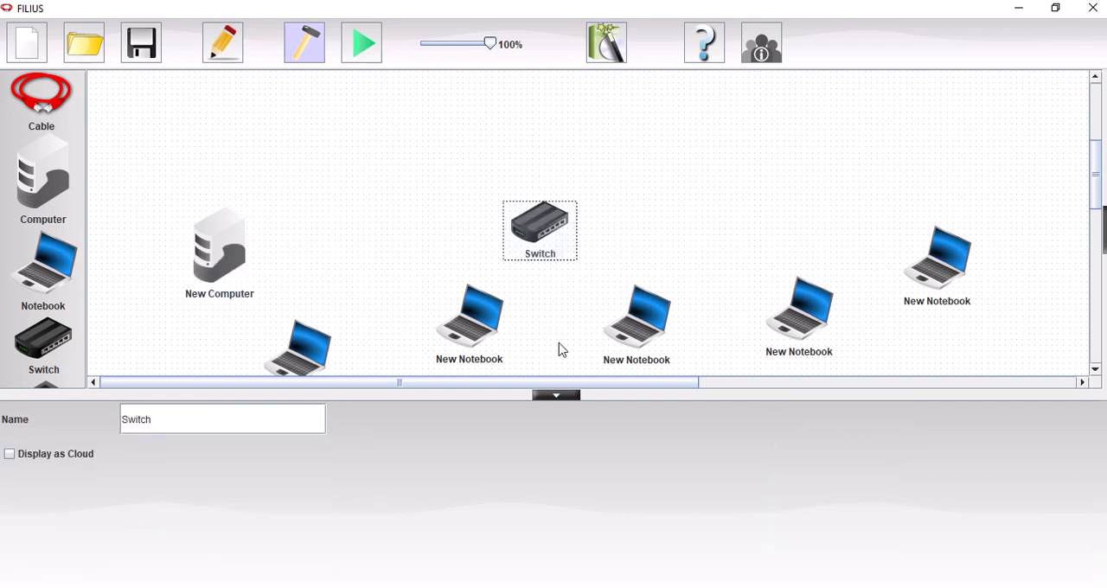
left_click(566, 396)
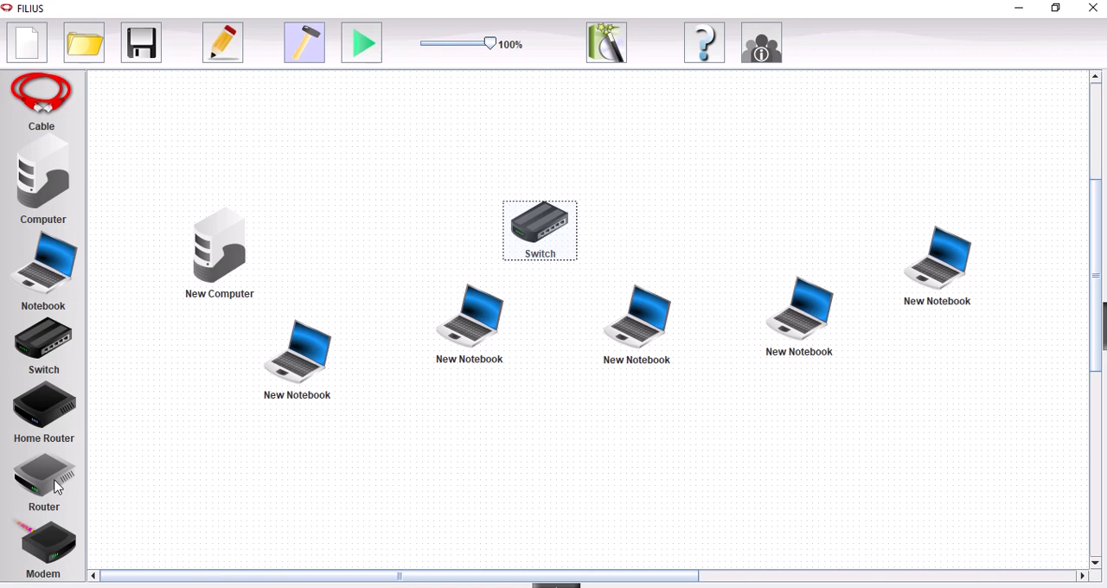
left_click_drag(58, 488, 542, 136)
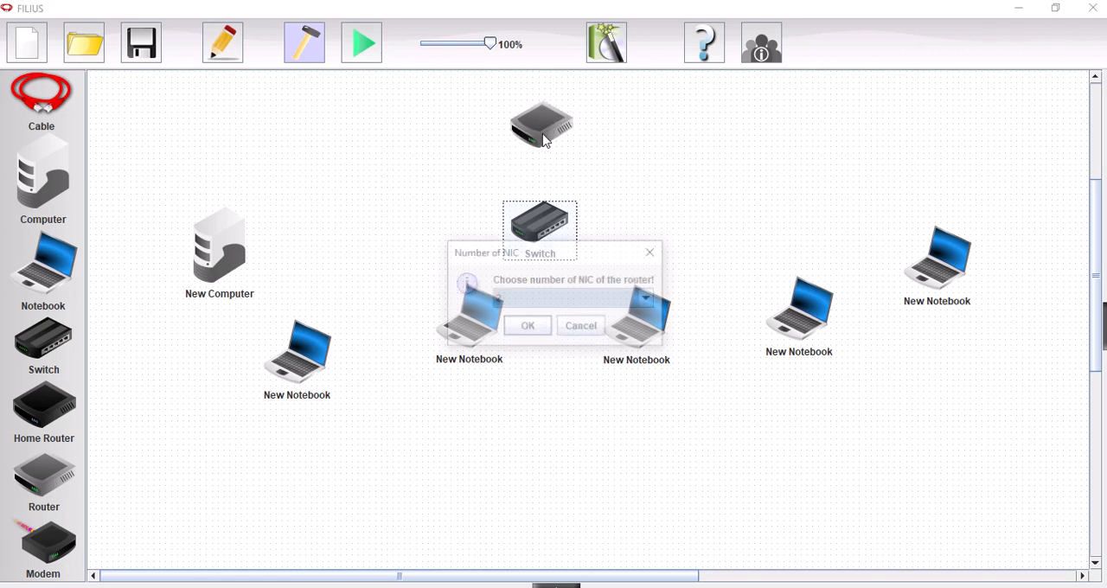
left_click(526, 327)
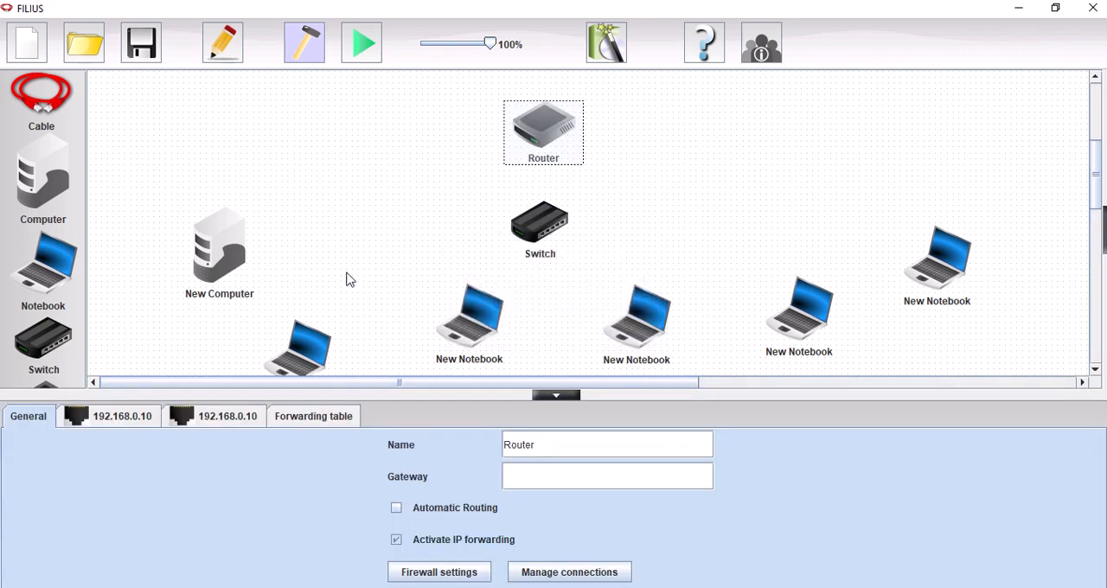
Step: Connect each of the five notebooks to the switch with a cable
left_click(42, 91)
left_click(328, 367)
left_click(554, 211)
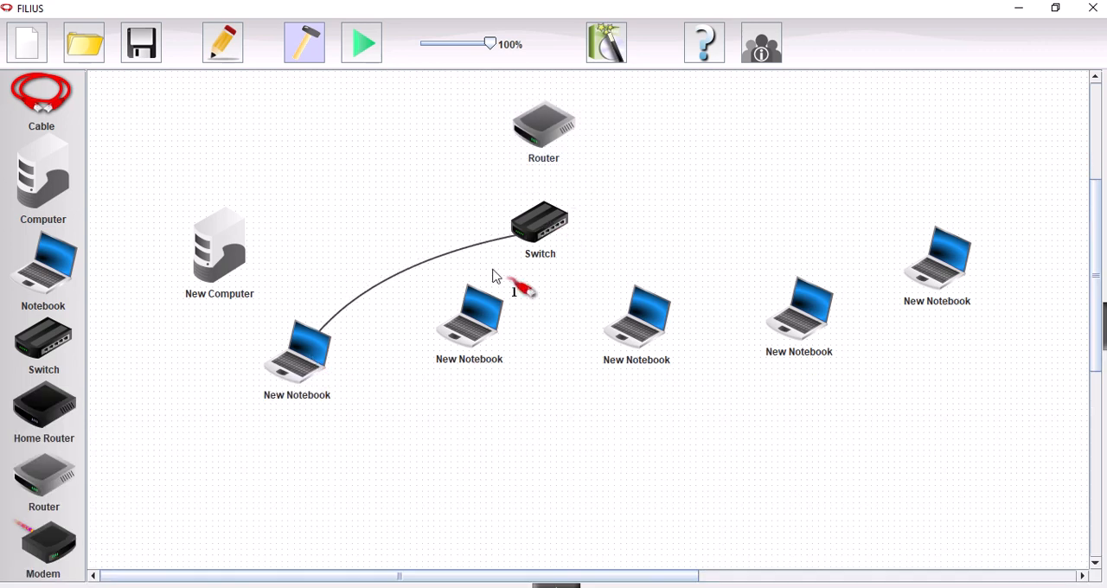
left_click(494, 321)
left_click(562, 232)
left_click(616, 331)
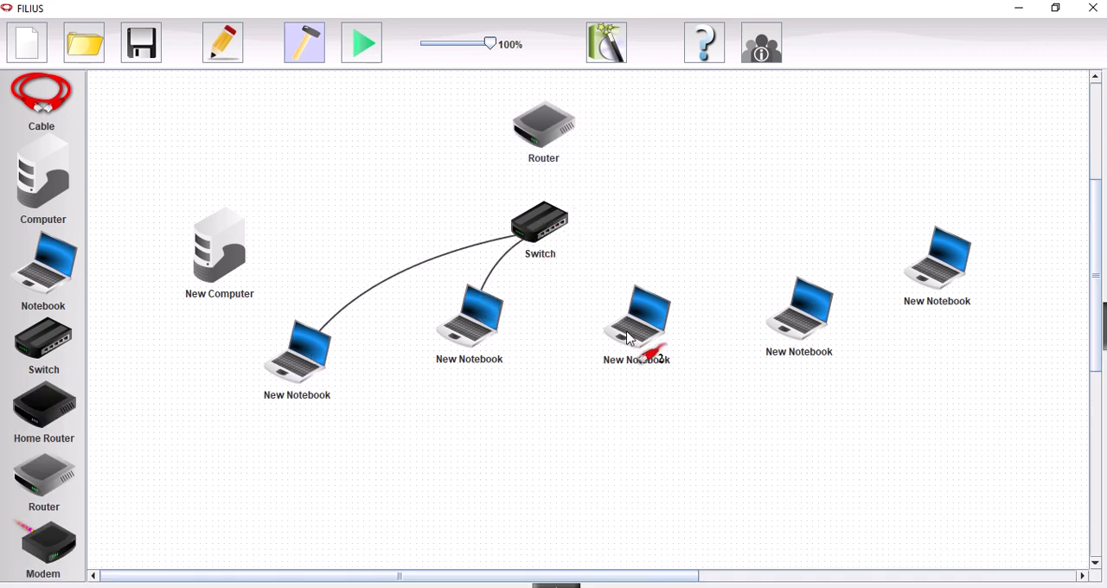
left_click(557, 232)
left_click(778, 316)
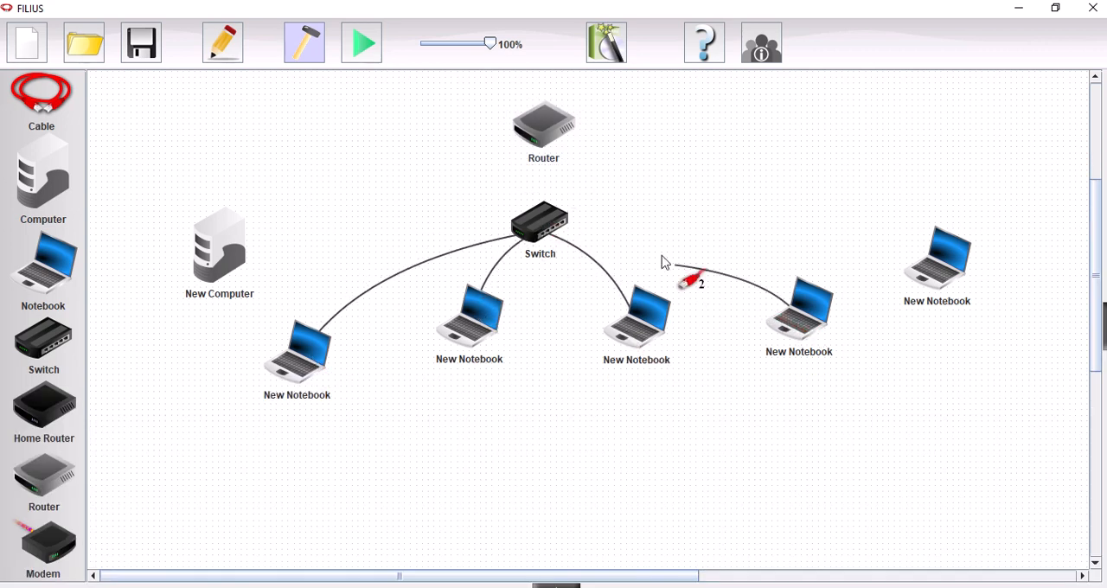
left_click(562, 232)
left_click(923, 266)
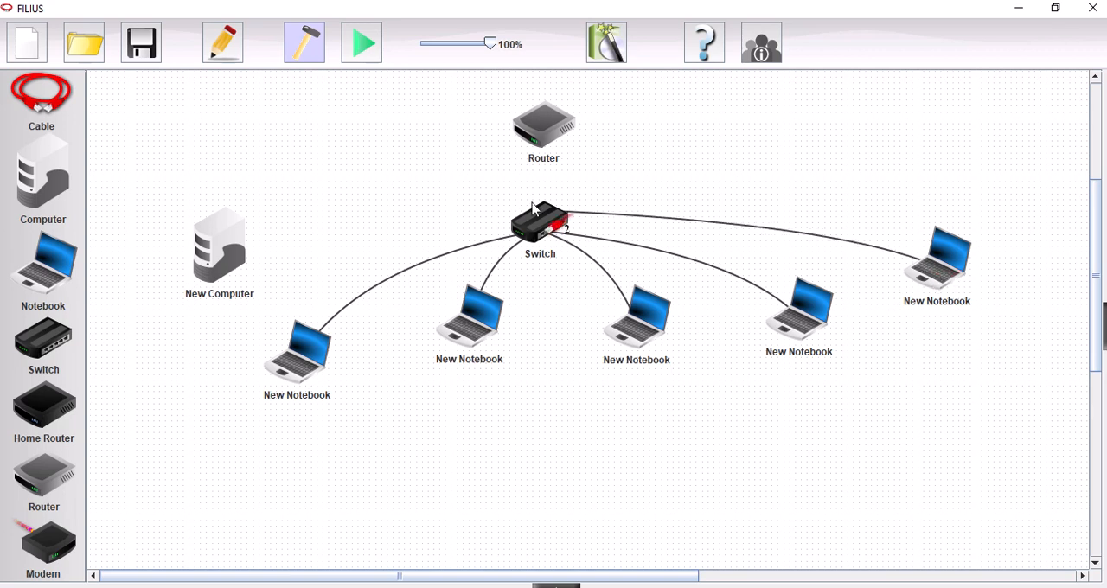
left_click(556, 231)
Step: Cable the router and the computer to the switch, and put the cable tool away
left_click(563, 235)
left_click(543, 114)
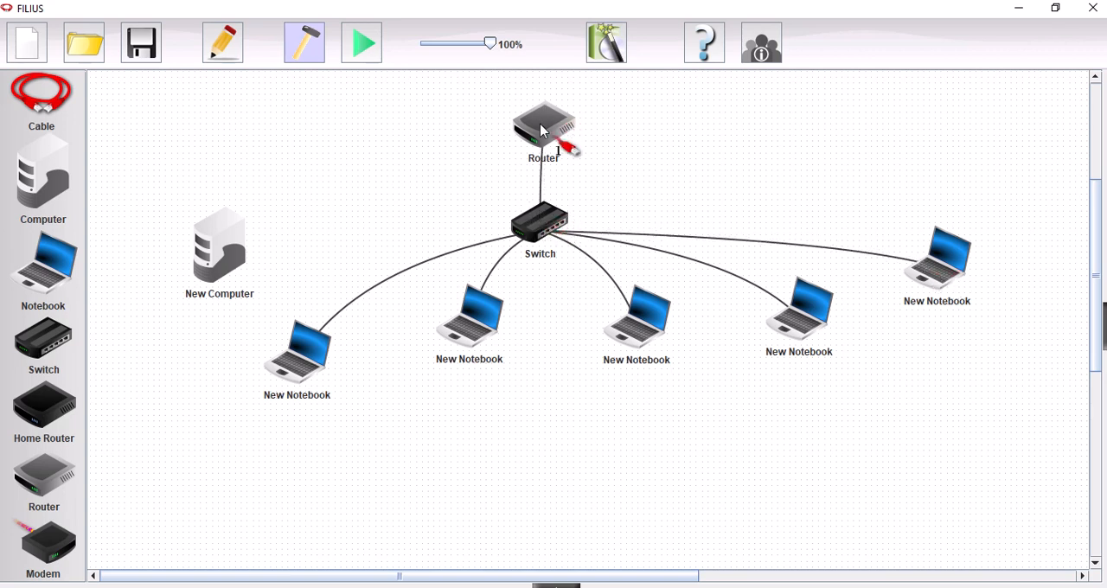
left_click(247, 258)
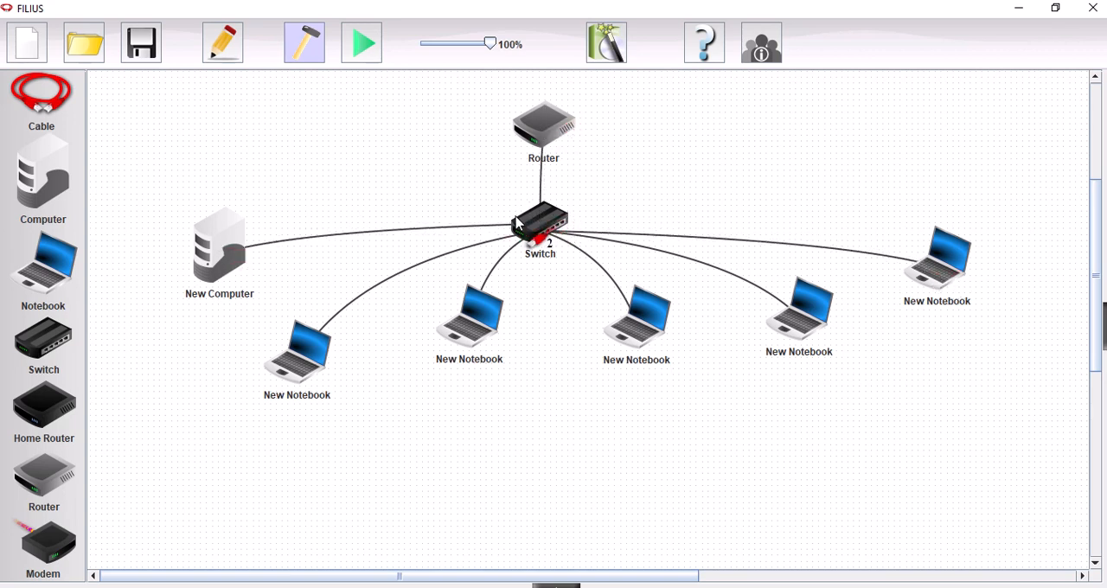
left_click(545, 235)
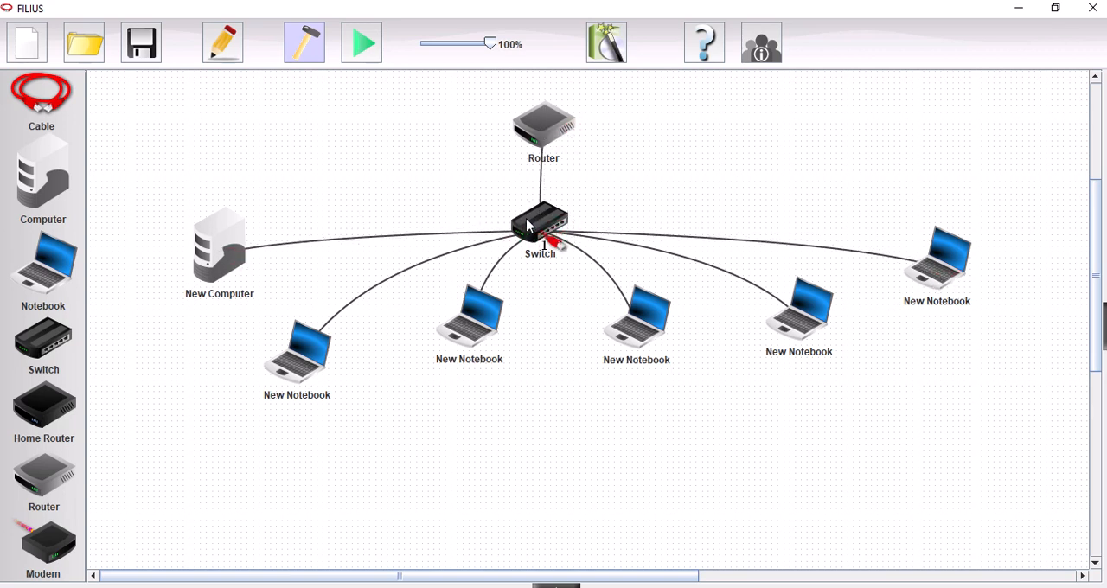
right_click(218, 256)
Step: Rename the computer as DHCP Server
double_click(218, 256)
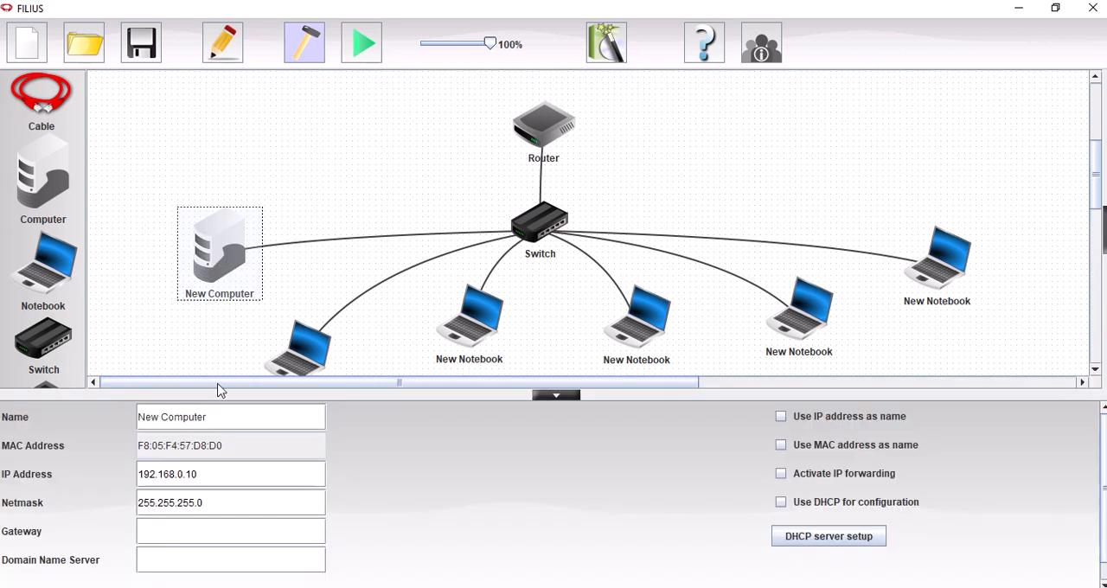
left_click_drag(228, 420, 141, 411)
key("BackSpace")
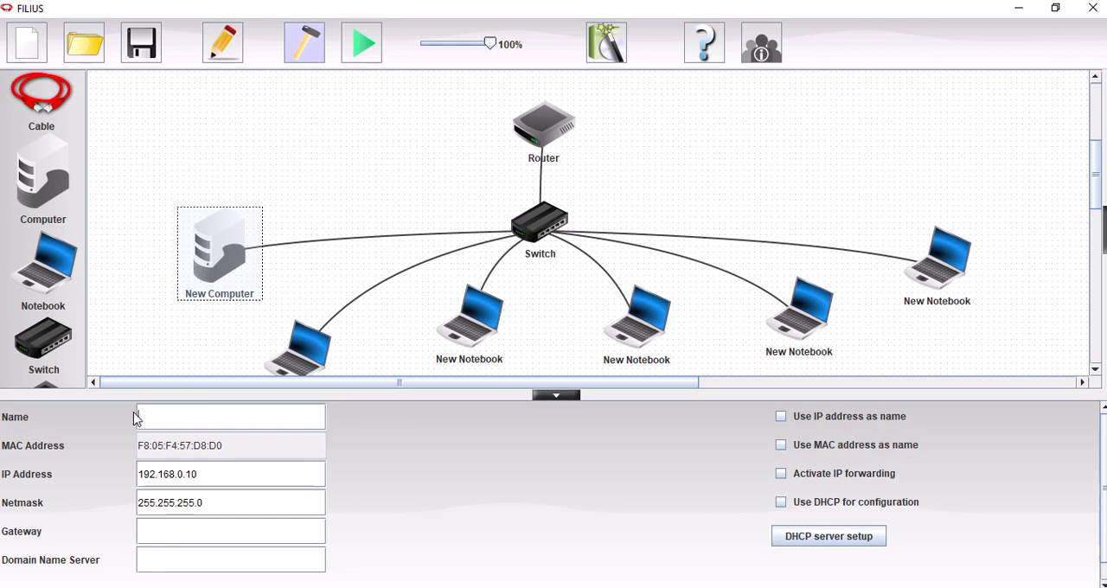
type("DHCP Server")
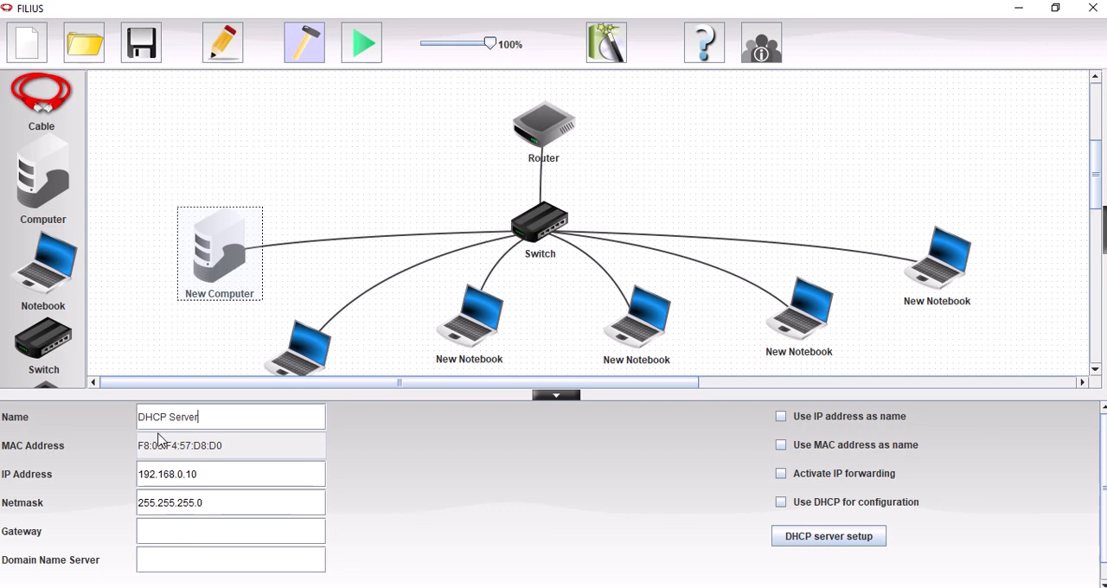
Step: Set the DHCP Server's IP address to 192.168.0.2 and its gateway to 192.168.0.1
left_click(202, 474)
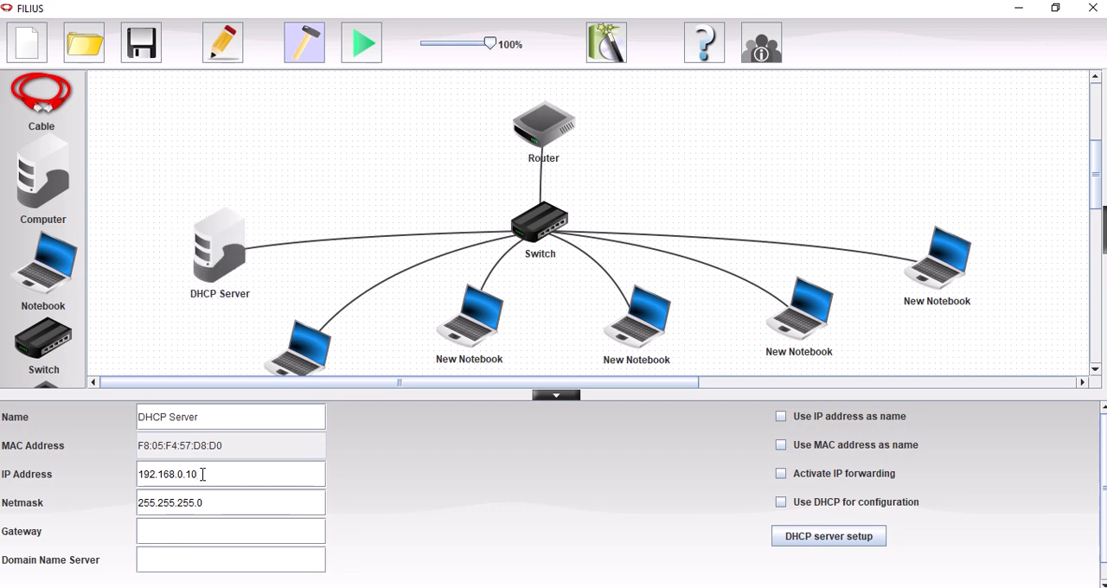
key("BackSpace")
type("2")
left_click(160, 531)
type("192.168.0.")
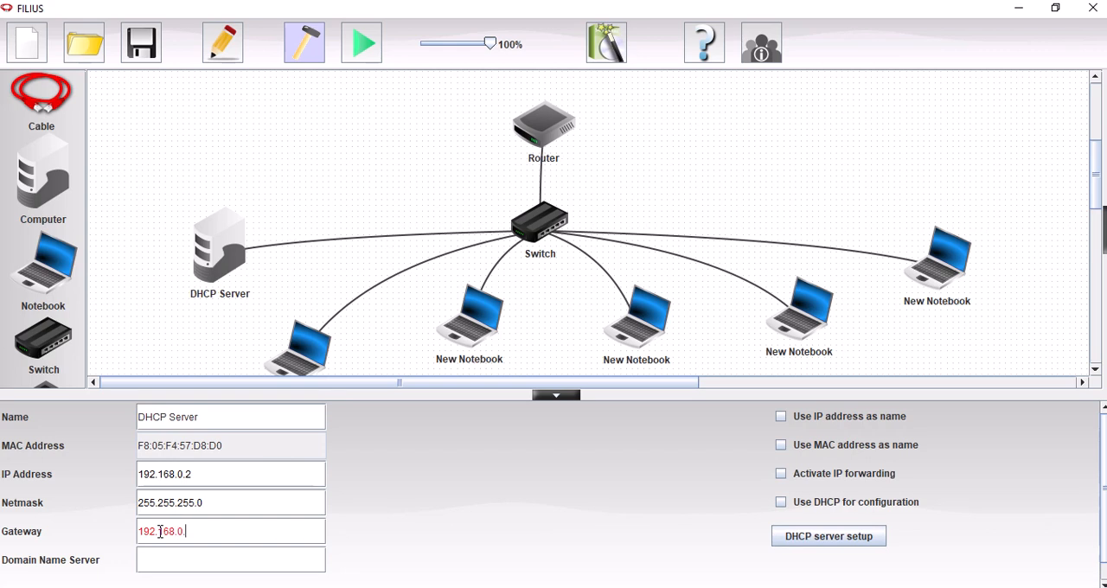
type("1")
Step: Set the lower bound of the DHCP server's address range to 192.168.0.3
left_click(817, 537)
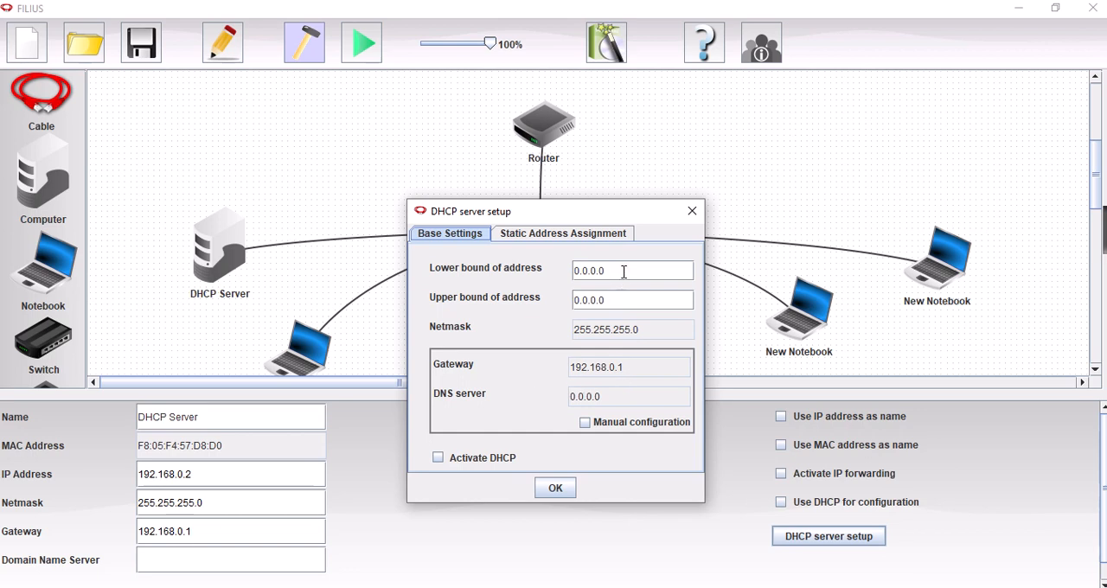
left_click_drag(623, 271, 571, 275)
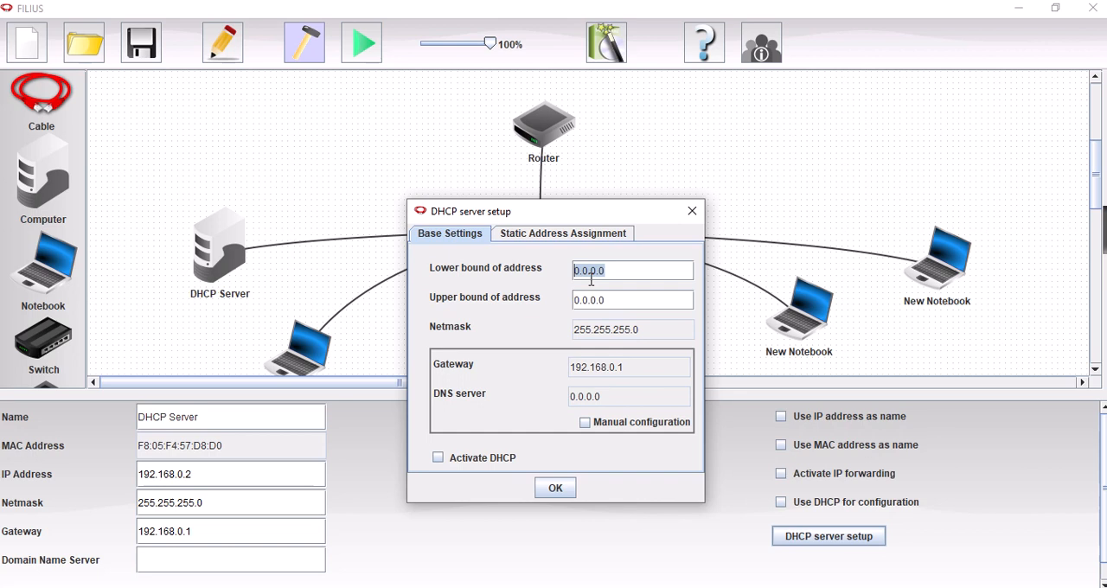
key("BackSpace")
type("192.168")
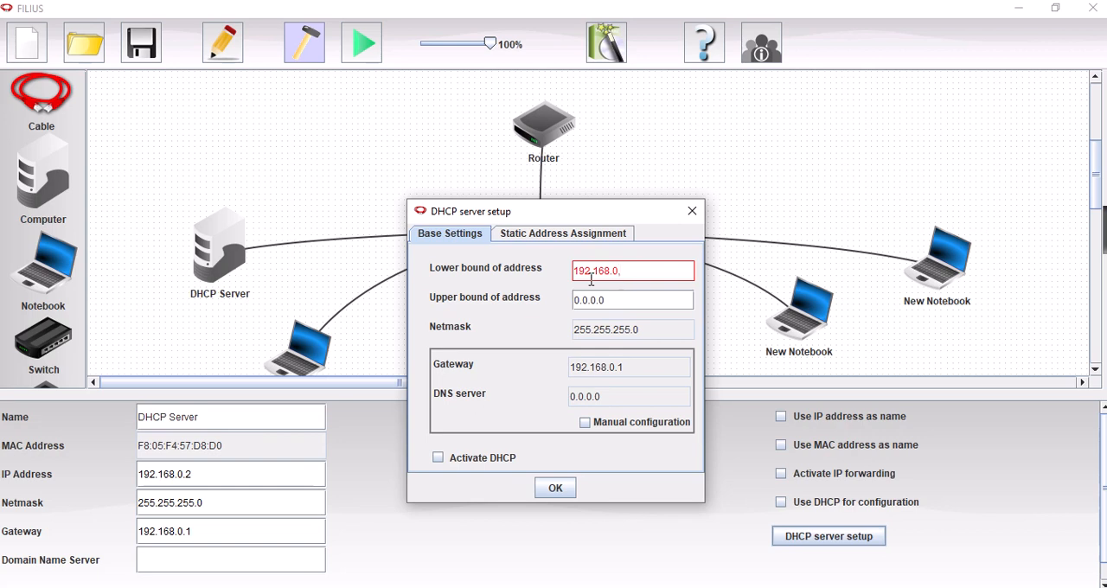
type(".3")
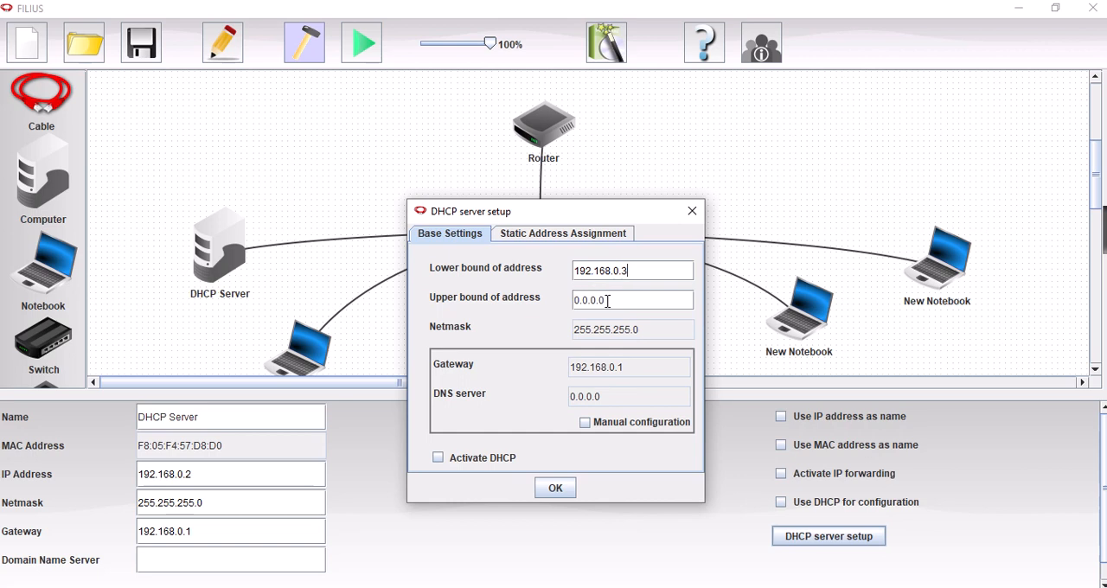
Step: Set the upper bound of the address range to 192.168.0.254, activate DHCP and confirm the server setup
left_click_drag(608, 300, 579, 300)
type("192.168.")
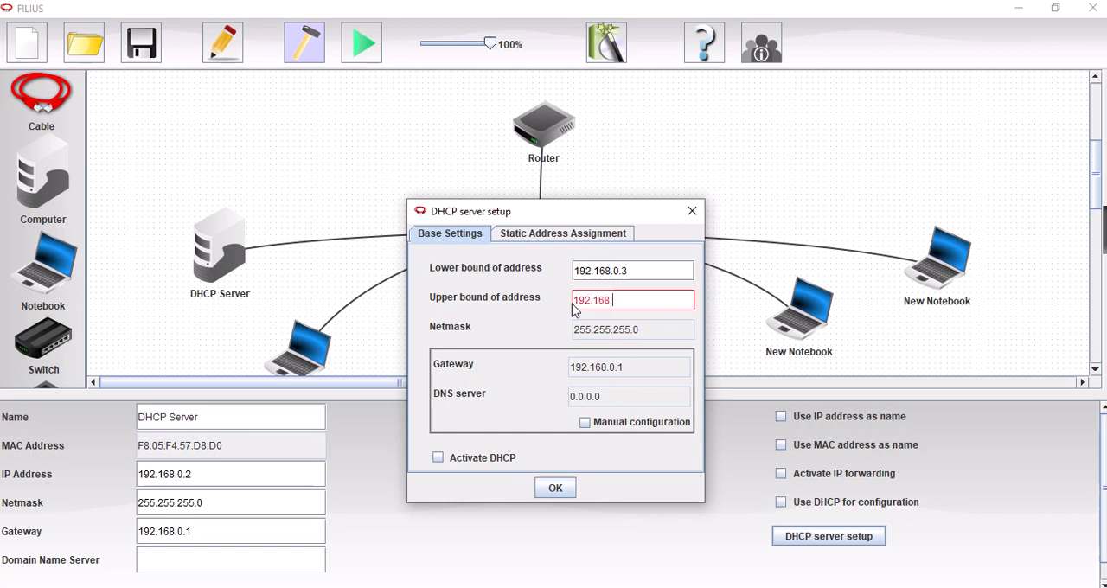
type("0.254")
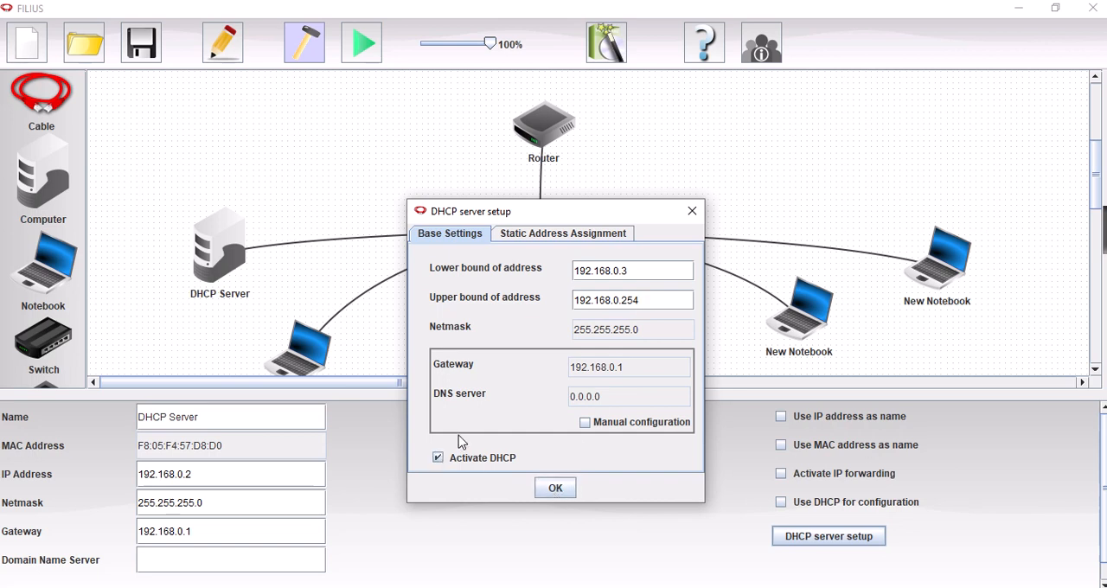
left_click(554, 489)
left_click(555, 489)
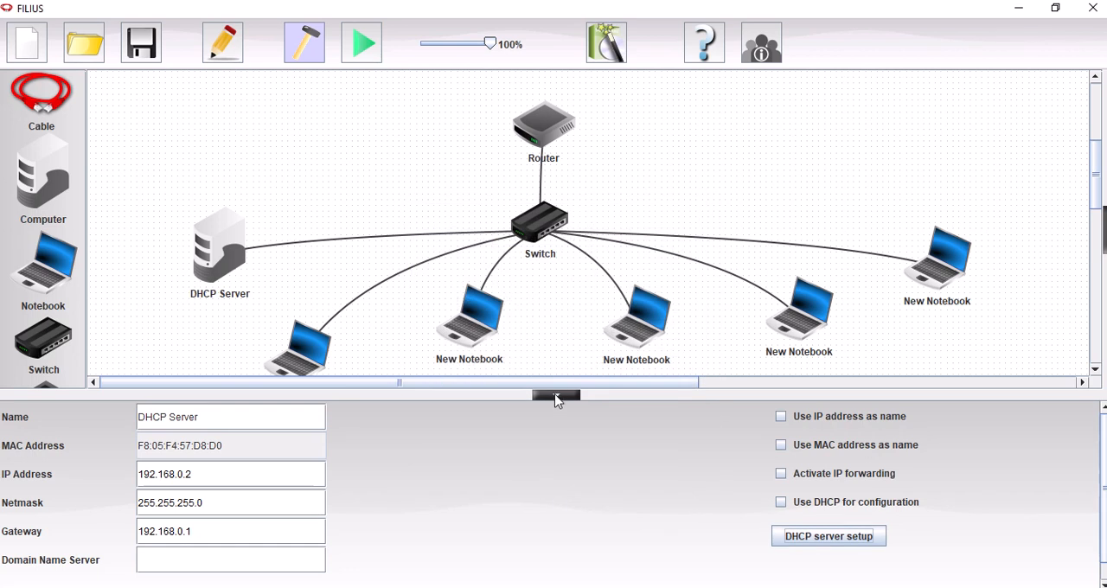
Step: Set the router interface connected to the switch to IP address 192.168.0.1 and enable automatic routing on the router
left_click(547, 138)
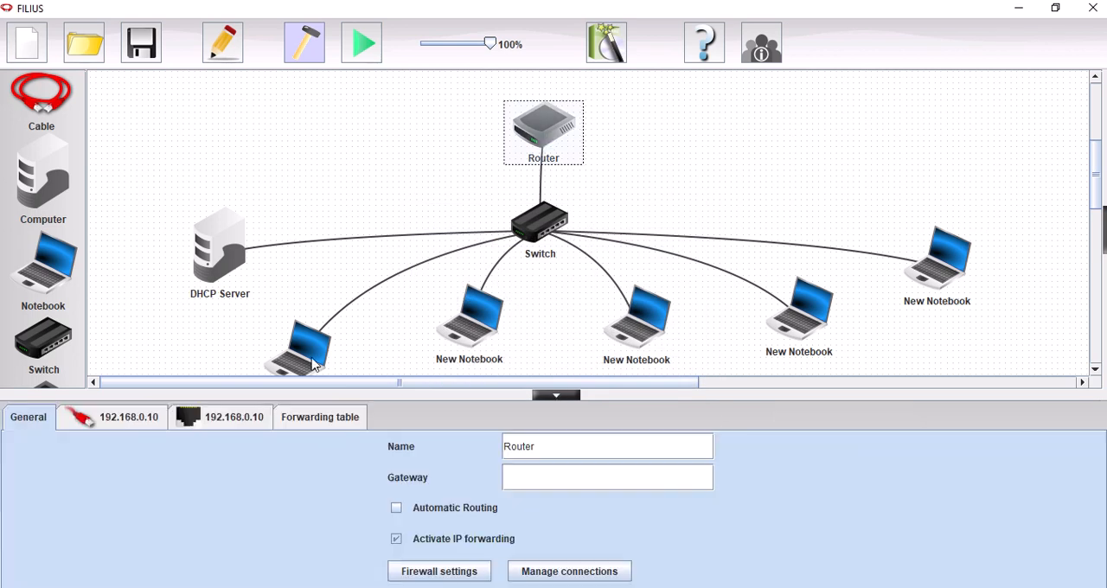
left_click(121, 419)
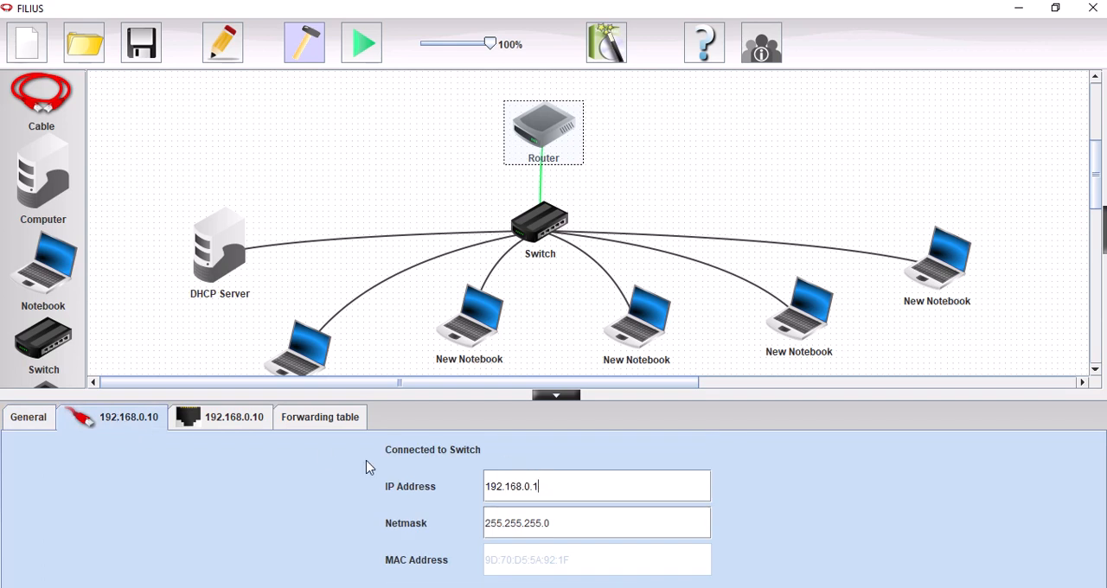
left_click(311, 419)
left_click(222, 423)
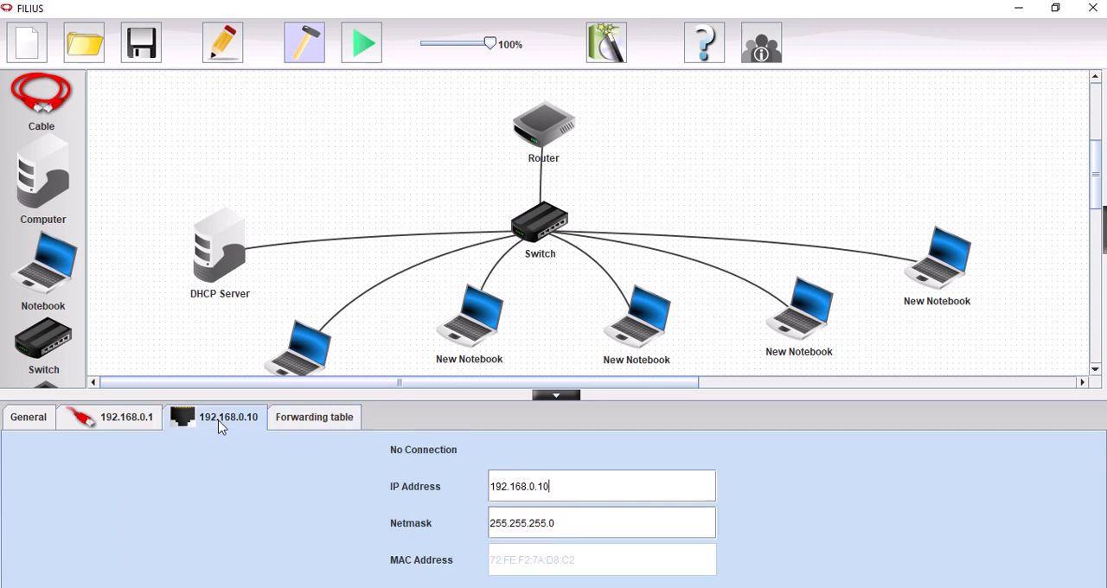
left_click(116, 424)
left_click(30, 422)
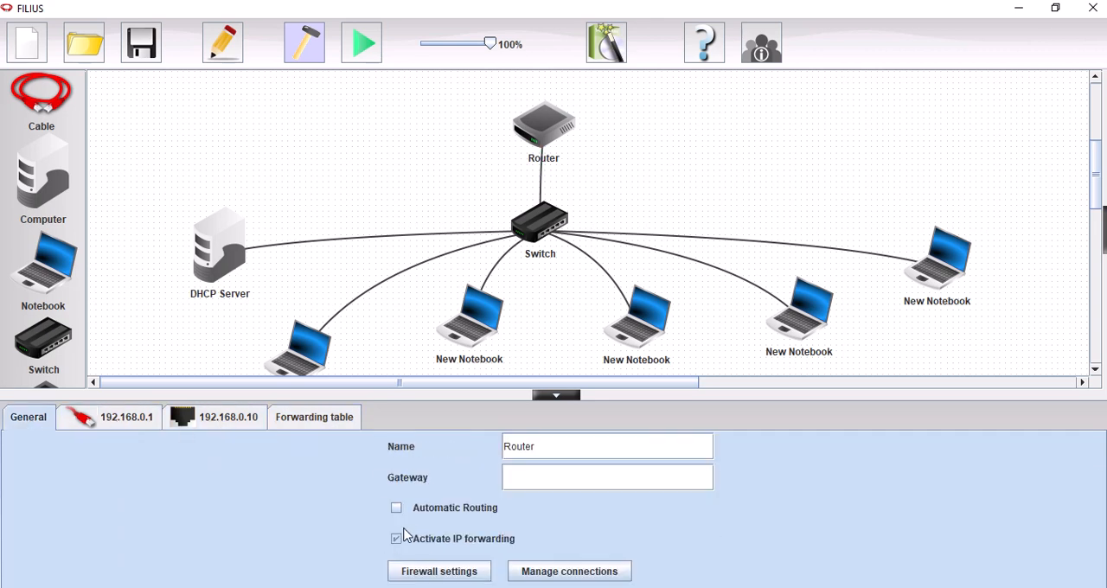
left_click(396, 508)
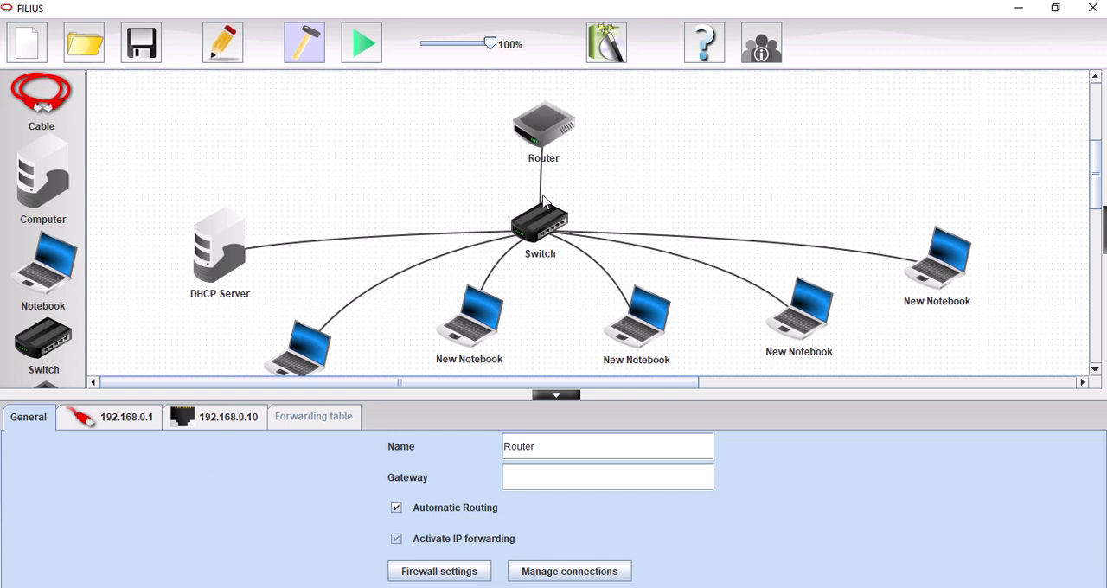
Step: Set the lowest, leftmost notebook to use DHCP for configuration and its IP address as name
left_click(557, 396)
left_click(297, 374)
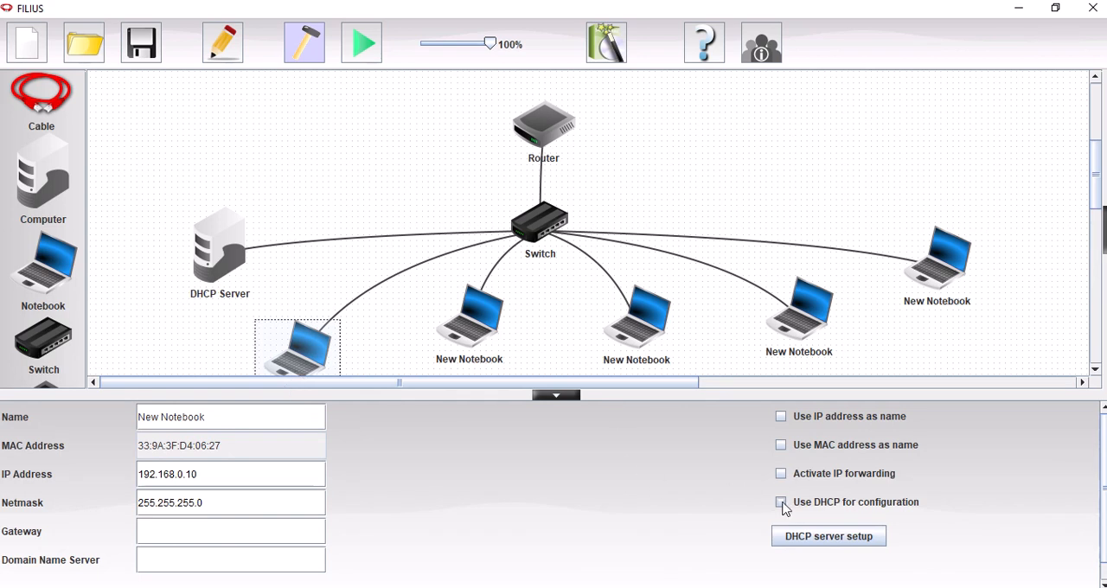
left_click(781, 503)
left_click(782, 417)
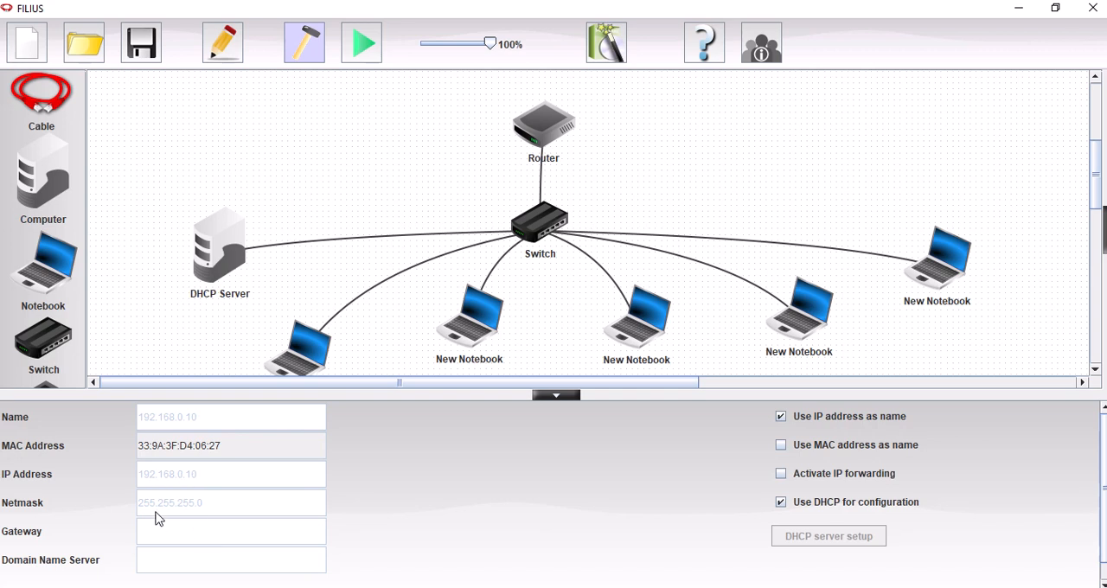
Step: Enable using the IP address as name and DHCP for configuration on the second and third notebooks from the left
left_click(480, 341)
left_click(782, 417)
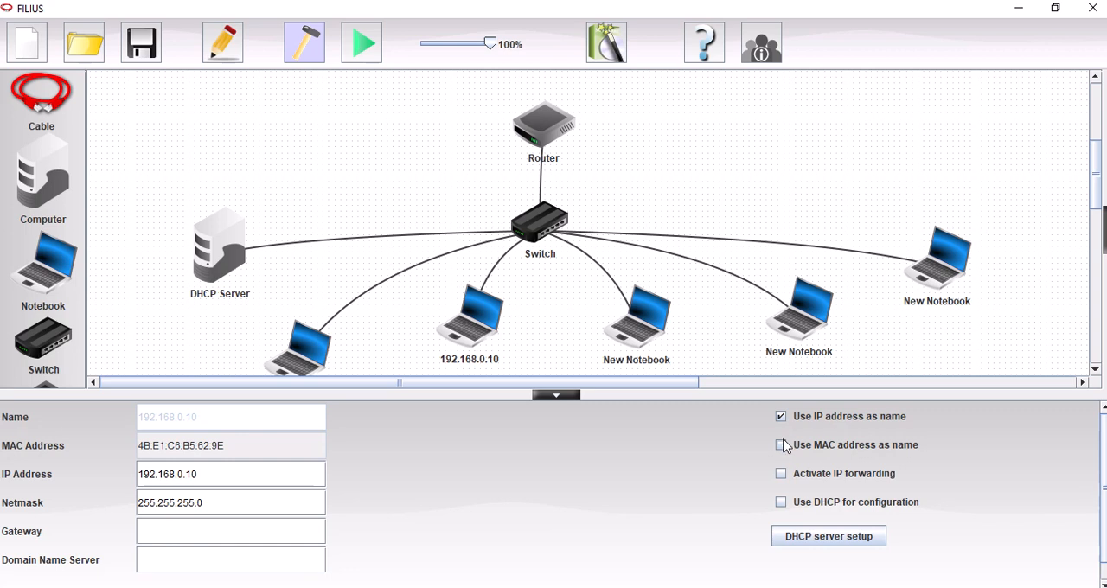
left_click(781, 502)
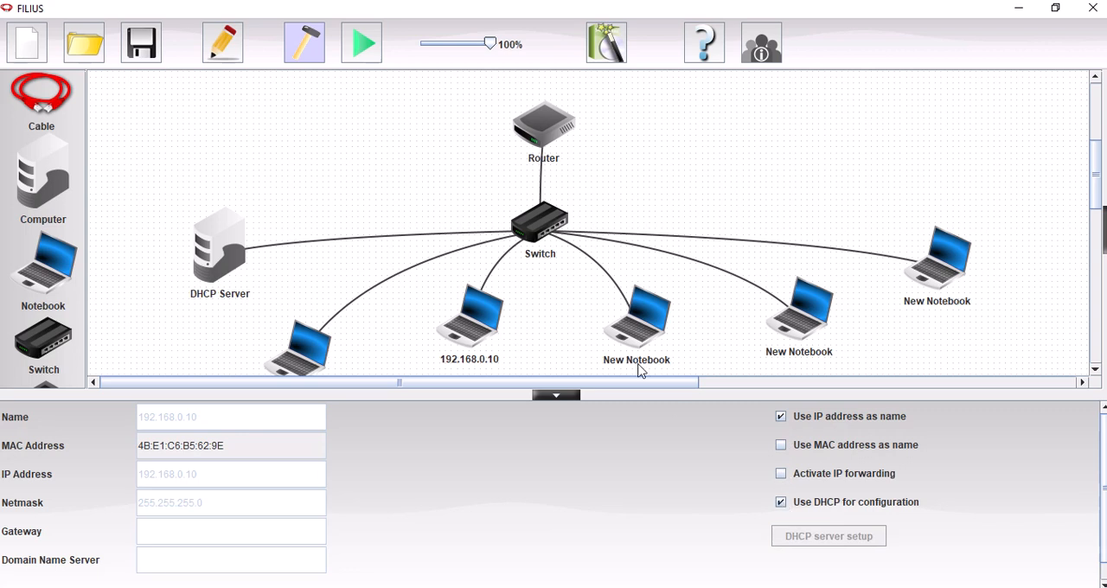
left_click(640, 333)
left_click(782, 419)
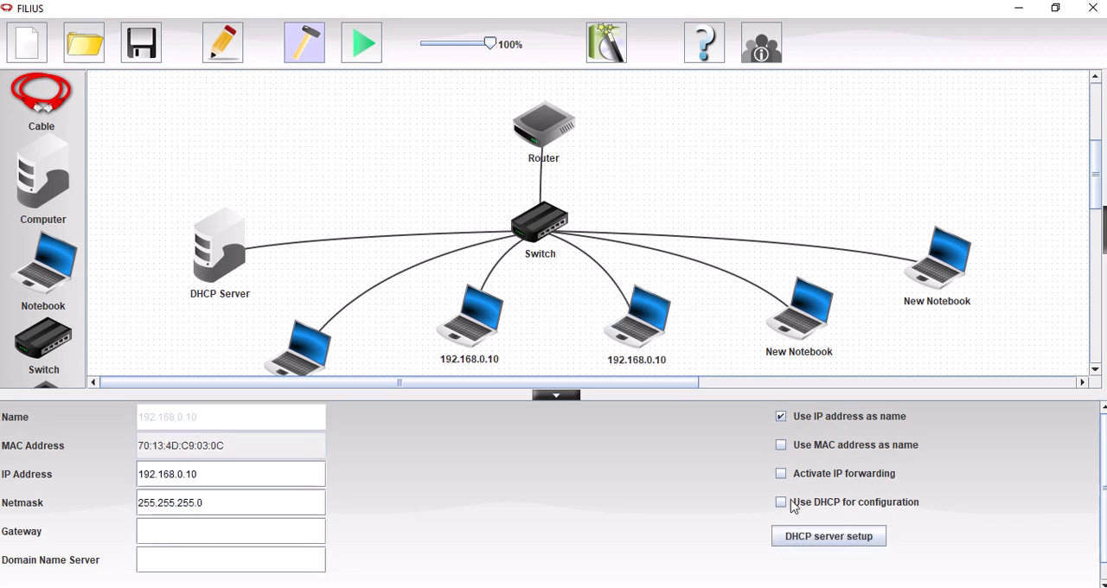
left_click(781, 502)
Step: Enable using the IP address as name and DHCP for configuration on the two remaining unnamed notebooks, the fourth and fifth
left_click(787, 318)
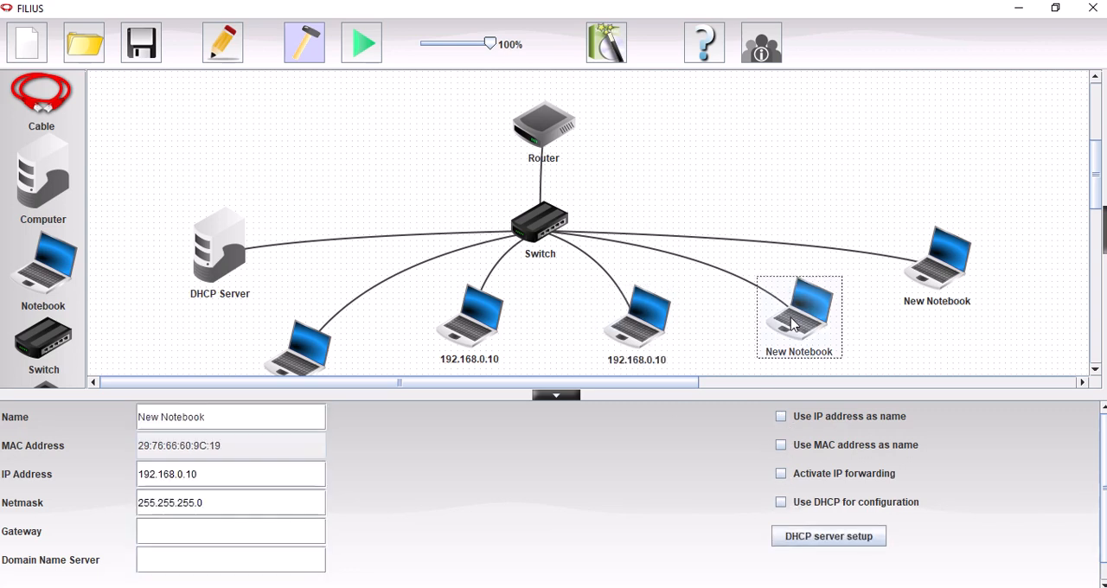
left_click(781, 416)
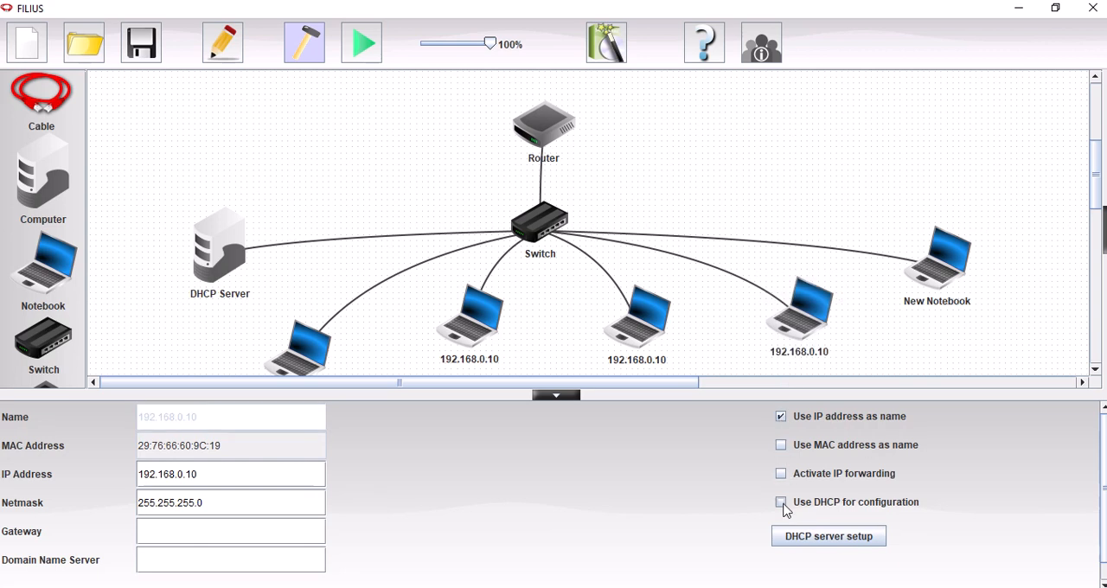
left_click(781, 501)
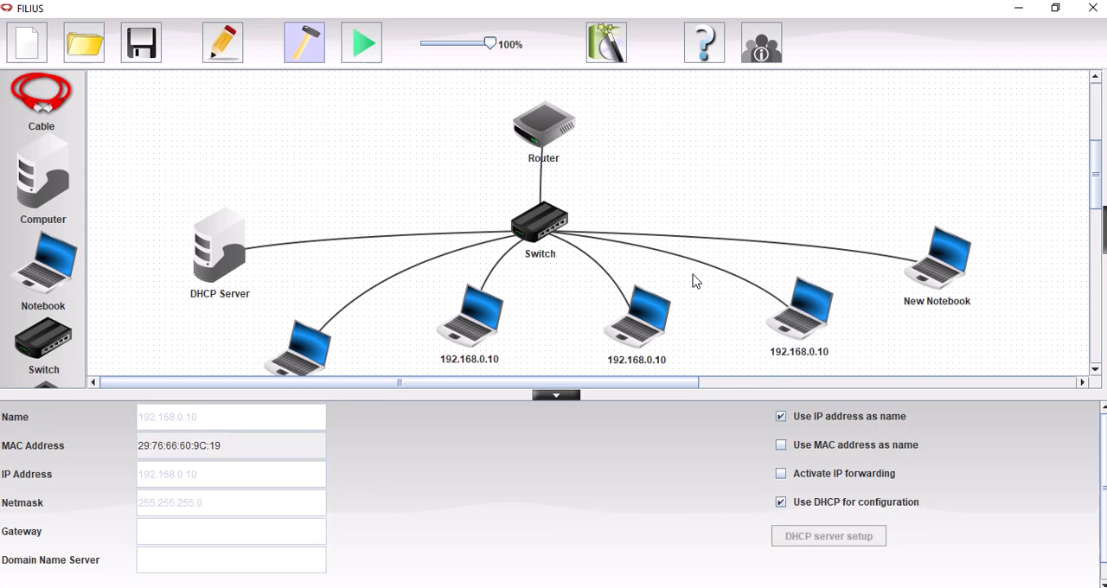
left_click(935, 313)
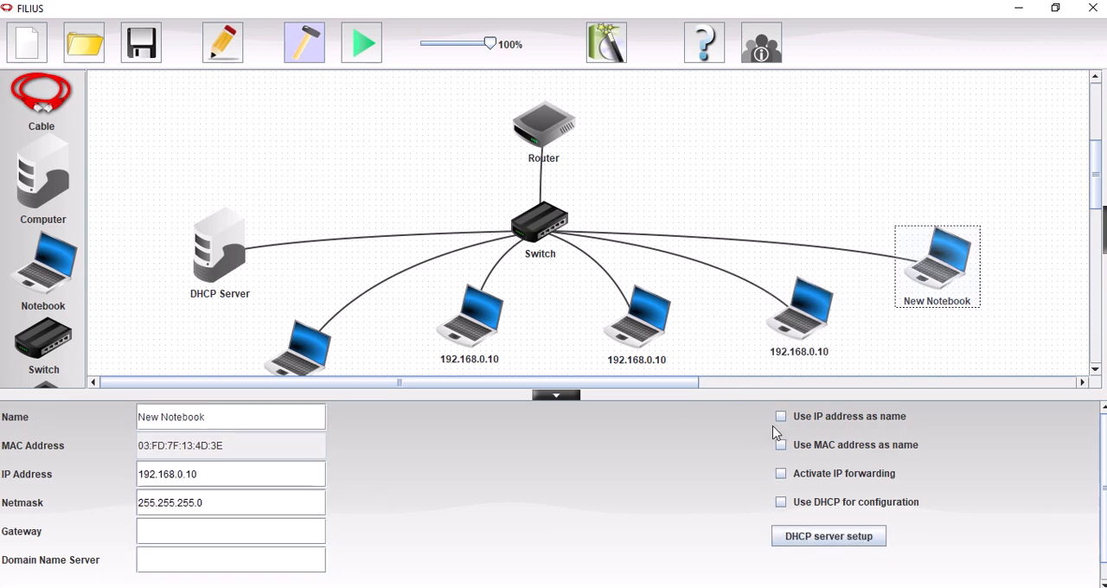
left_click(782, 418)
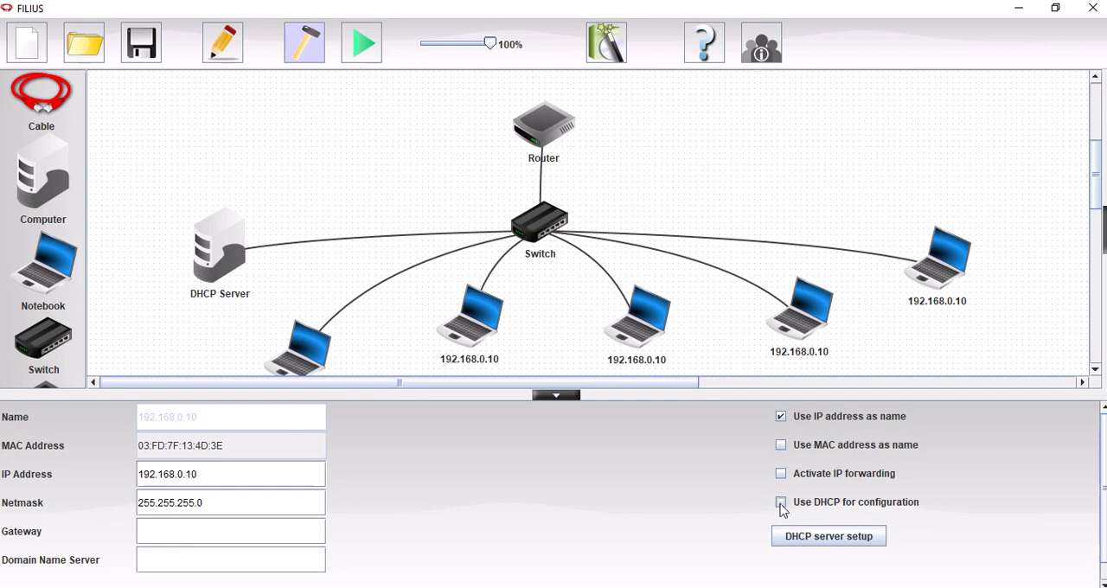
left_click(782, 505)
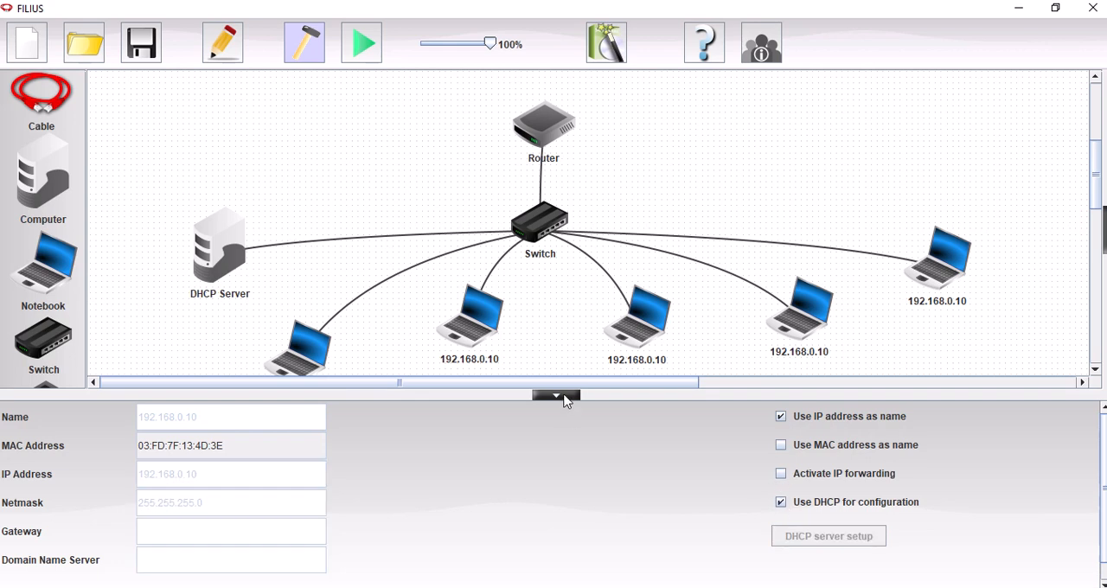
Step: Close the notebook's settings and start the simulation to have the DHCP server assign the notebooks' addresses
left_click(562, 397)
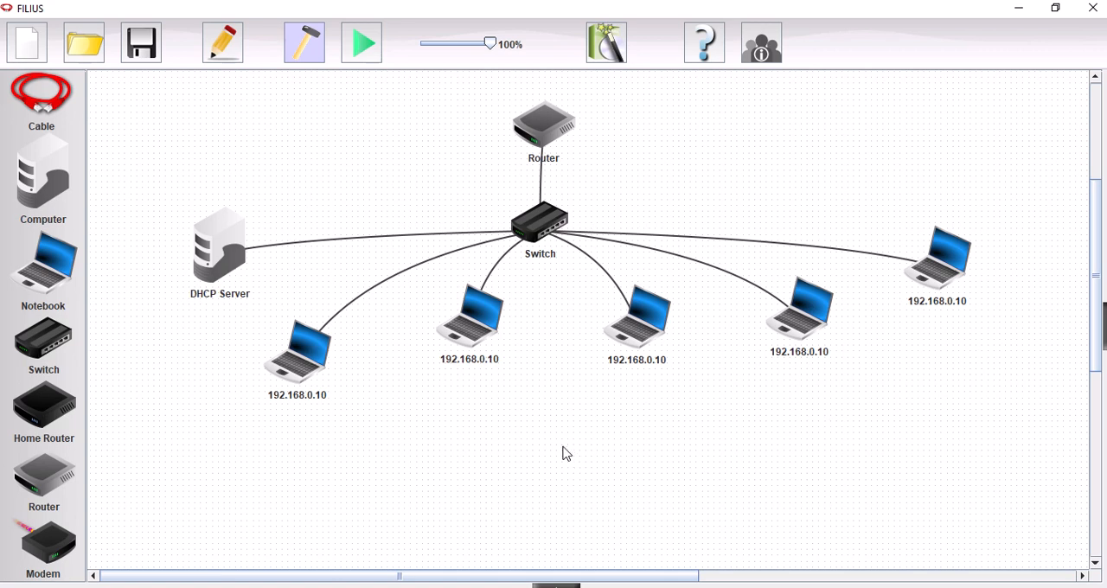
left_click(367, 53)
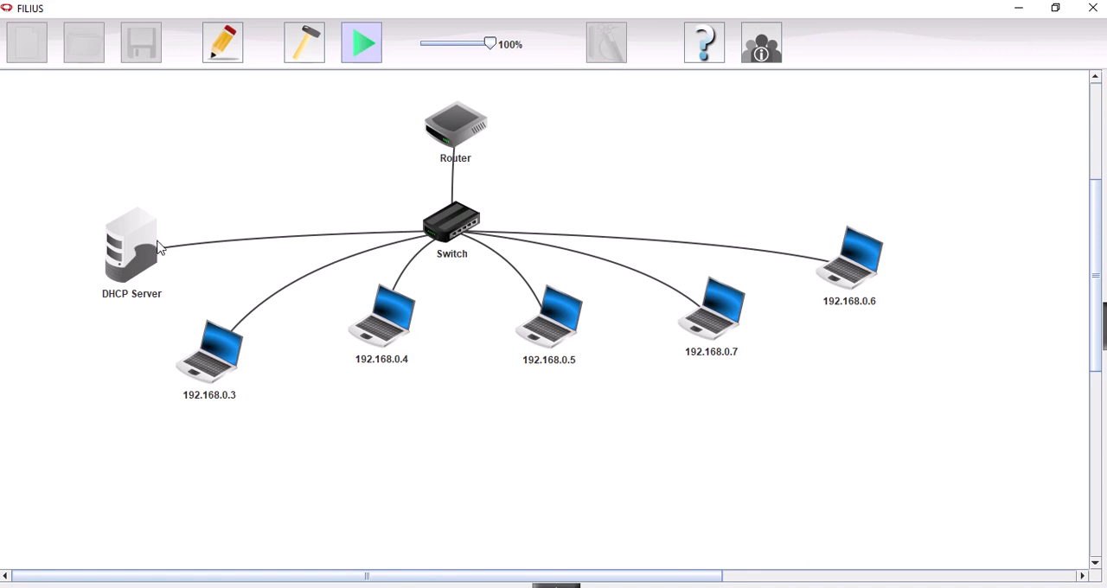
mouse_move(155, 251)
mouse_move(466, 129)
mouse_move(424, 5)
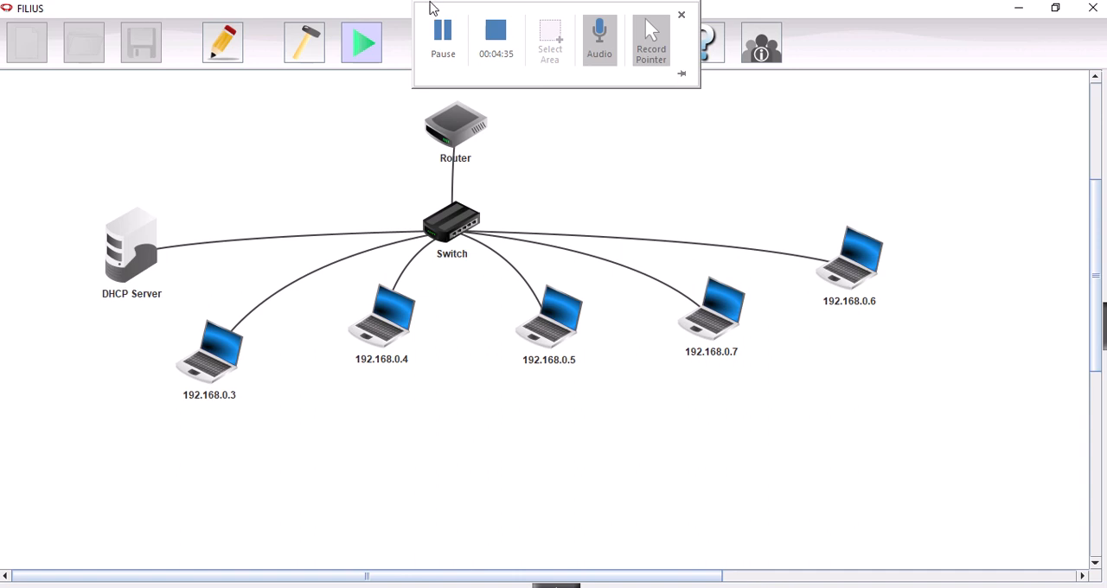